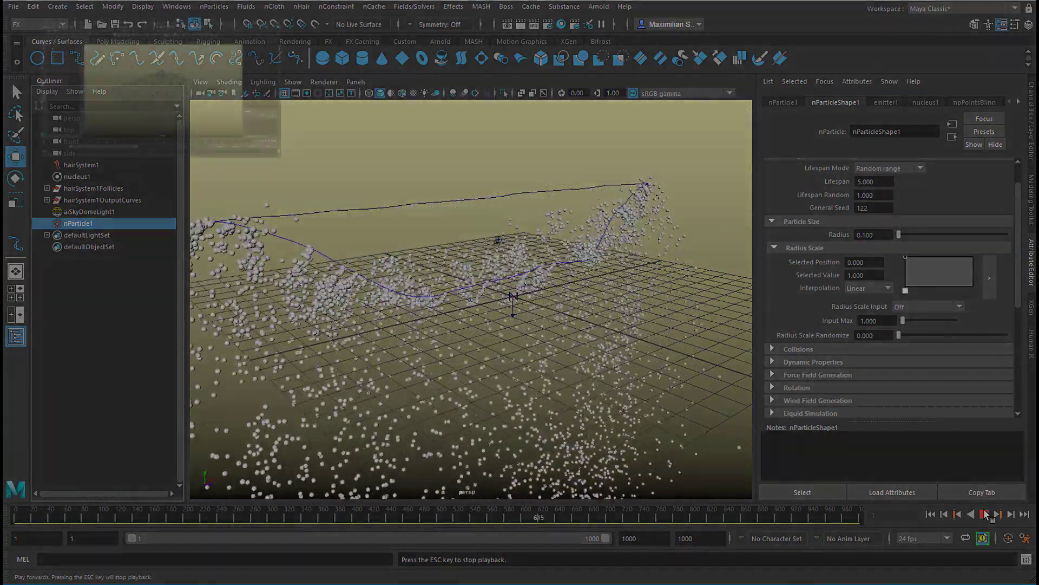
Stop the finished particle animation and orbit the view lower around the particles.
{"action": "left_click", "coordinate": [985, 514]}
{"action": "left_click_drag", "start_coordinate": [542, 352], "coordinate": [574, 391], "text": "alt"}
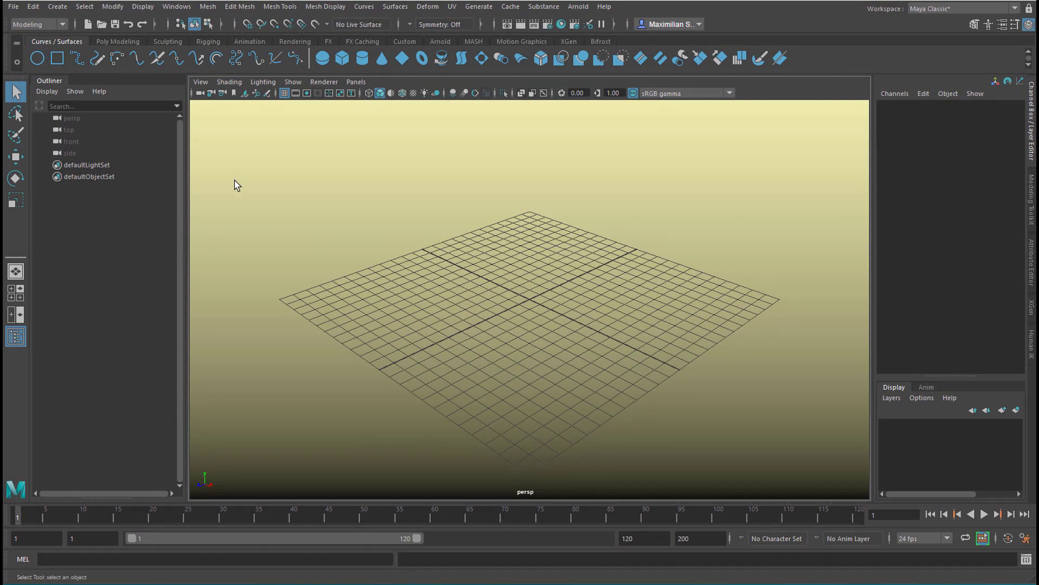
Switch the menu set from Modeling to FX, browse the nHair menu, and restore the Curves / Surfaces shelf.
{"action": "left_click", "coordinate": [63, 25]}
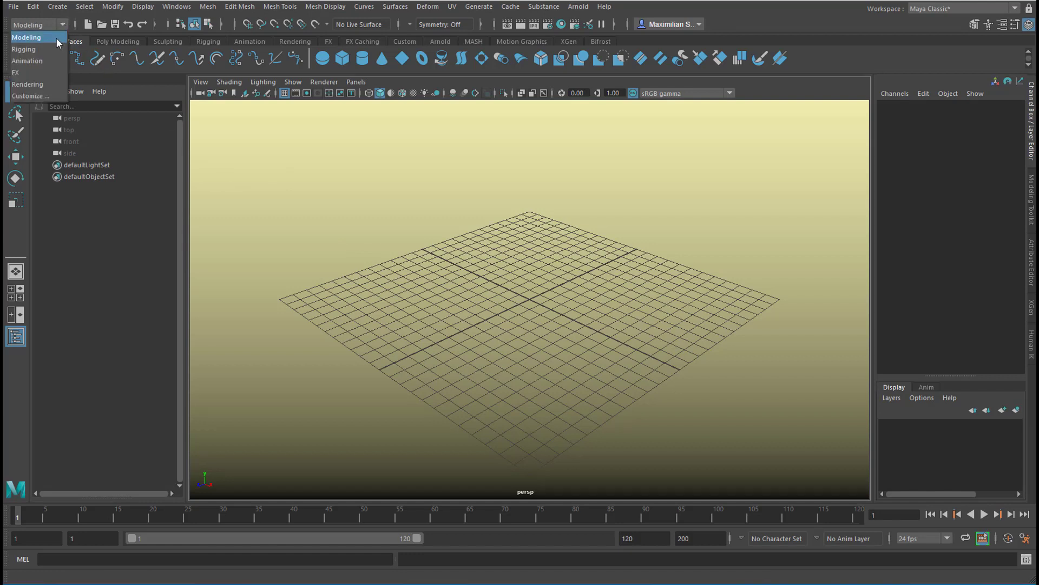
{"action": "left_click", "coordinate": [37, 72]}
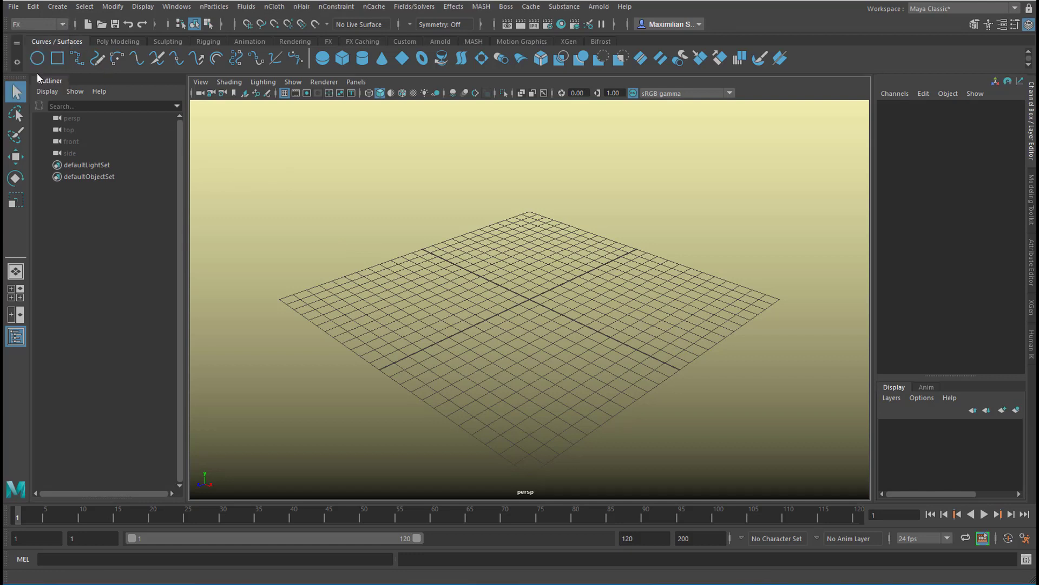
{"action": "left_click", "coordinate": [303, 6]}
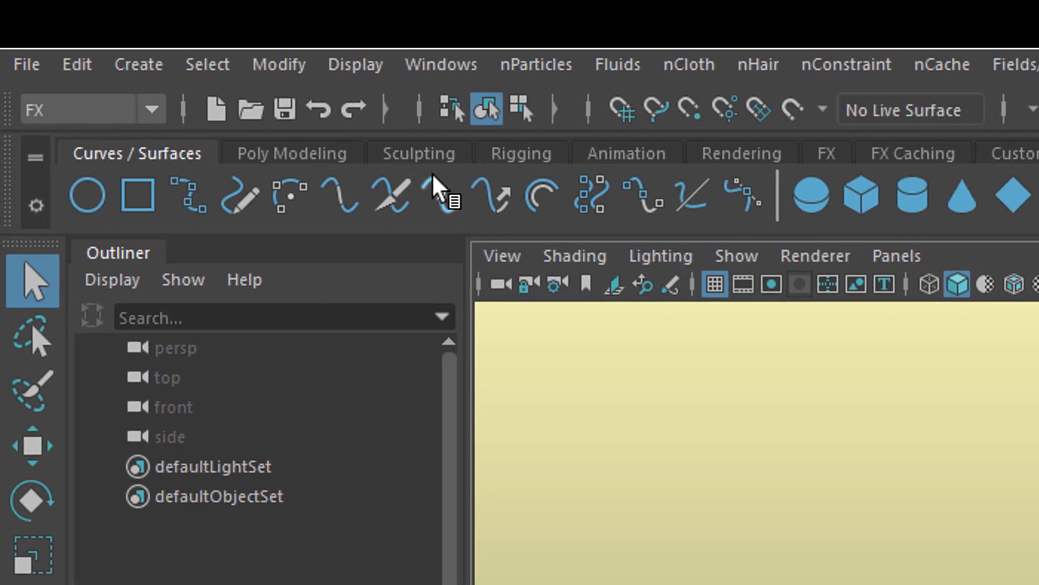
{"action": "left_click", "coordinate": [607, 154]}
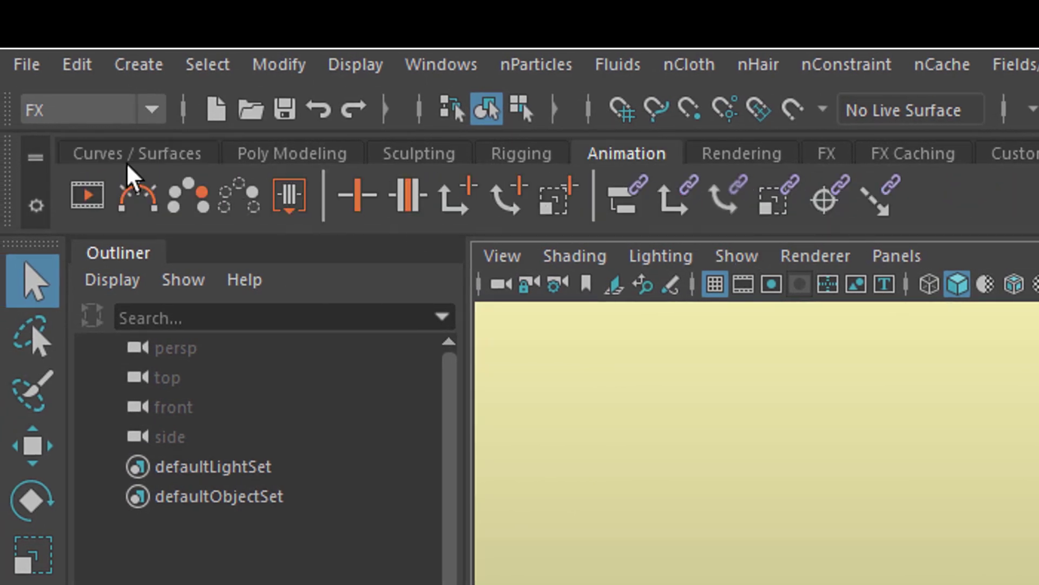
{"action": "left_click", "coordinate": [128, 148]}
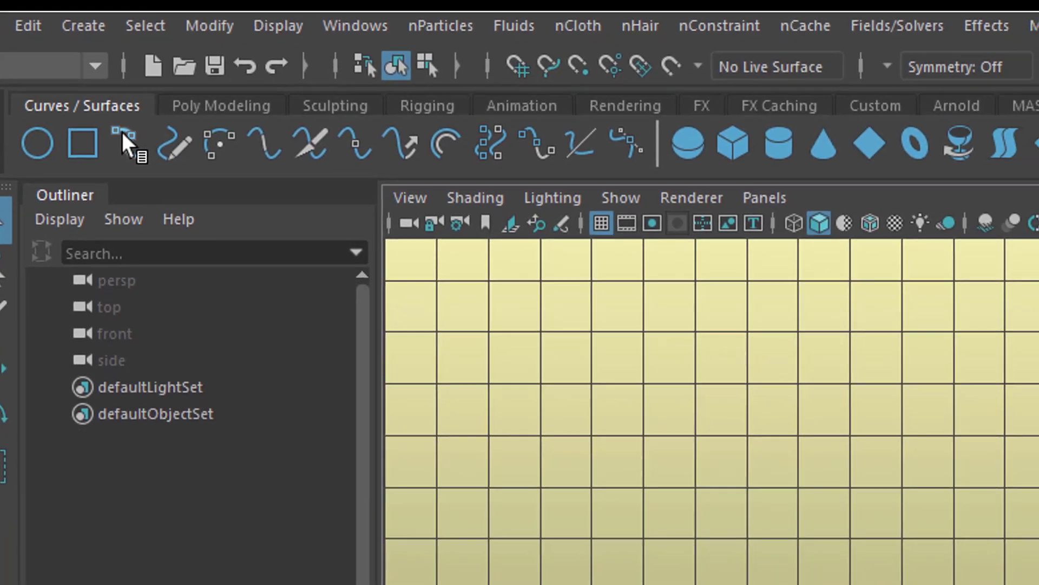
Draw a long wavy EP curve in the top view and finish it with Enter.
{"action": "left_click", "coordinate": [125, 139]}
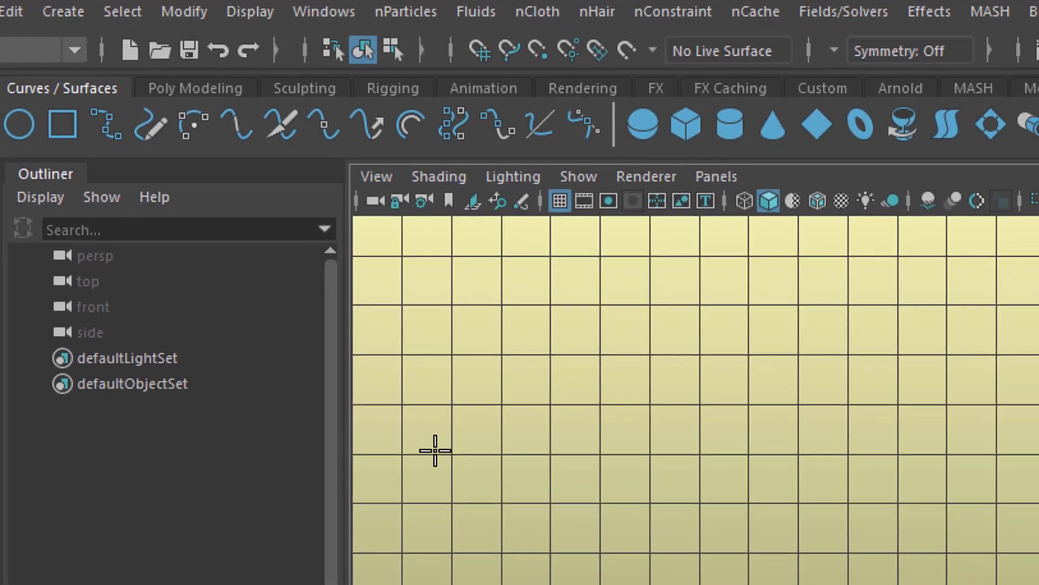
{"action": "left_click", "coordinate": [545, 549]}
{"action": "left_click", "coordinate": [607, 539]}
{"action": "left_click", "coordinate": [492, 396]}
{"action": "left_click", "coordinate": [547, 392]}
{"action": "left_click", "coordinate": [583, 397]}
{"action": "left_click", "coordinate": [648, 409]}
{"action": "left_click", "coordinate": [704, 399]}
{"action": "left_click", "coordinate": [747, 399]}
{"action": "left_click", "coordinate": [603, 273]}
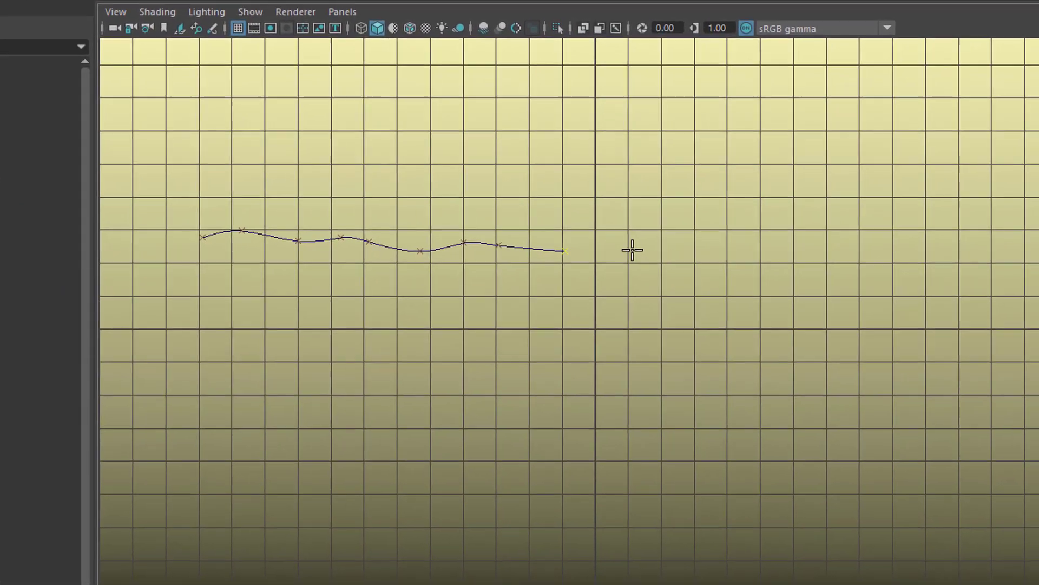
{"action": "left_click", "coordinate": [674, 274]}
{"action": "left_click", "coordinate": [720, 258]}
{"action": "left_click", "coordinate": [763, 257]}
{"action": "left_click", "coordinate": [842, 264]}
{"action": "left_click", "coordinate": [759, 216]}
{"action": "left_click", "coordinate": [823, 208]}
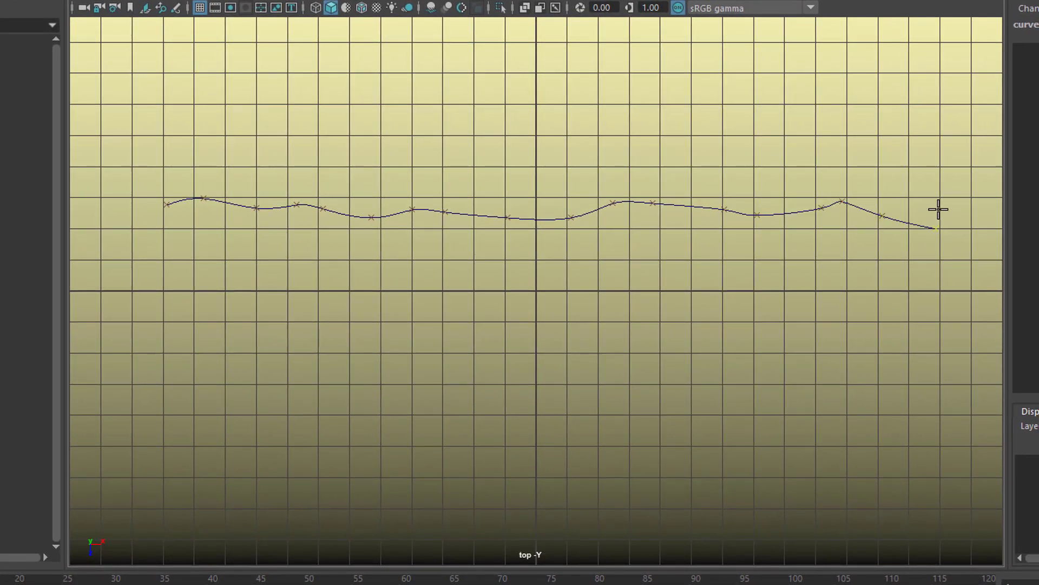
{"action": "key", "text": "Return"}
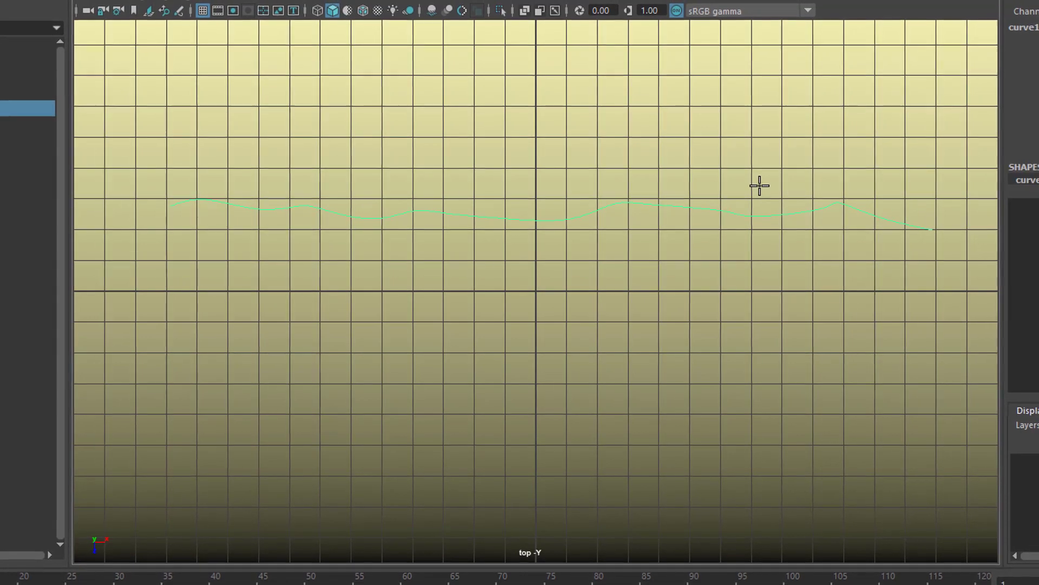
Back in the perspective view, raise curve1 above the grid to Translate Y 4.33.
{"action": "key", "text": "space"}
{"action": "key", "text": "space"}
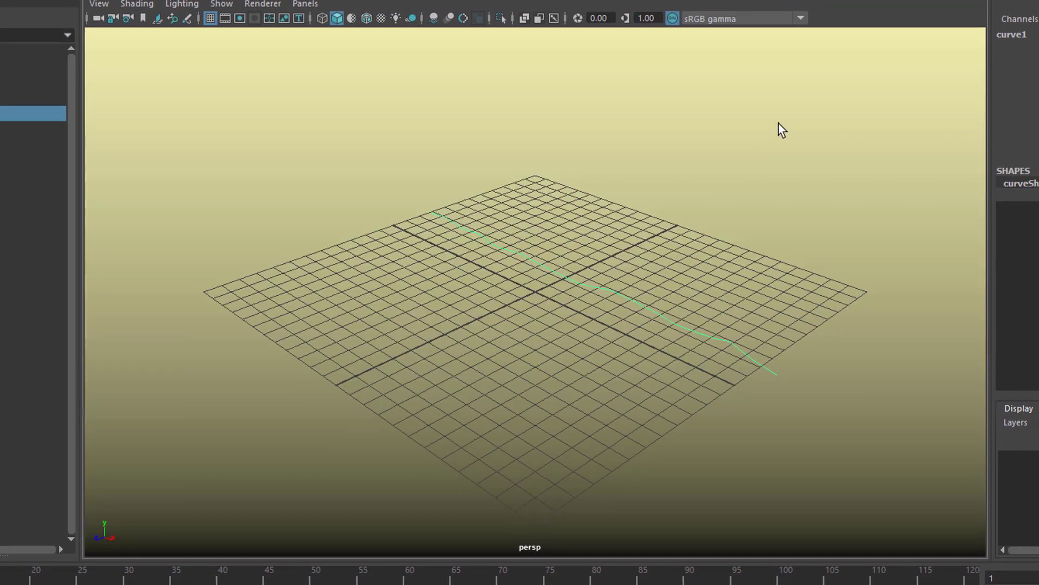
{"action": "left_click_drag", "start_coordinate": [782, 130], "coordinate": [631, 364], "text": "alt"}
{"action": "key", "text": "w"}
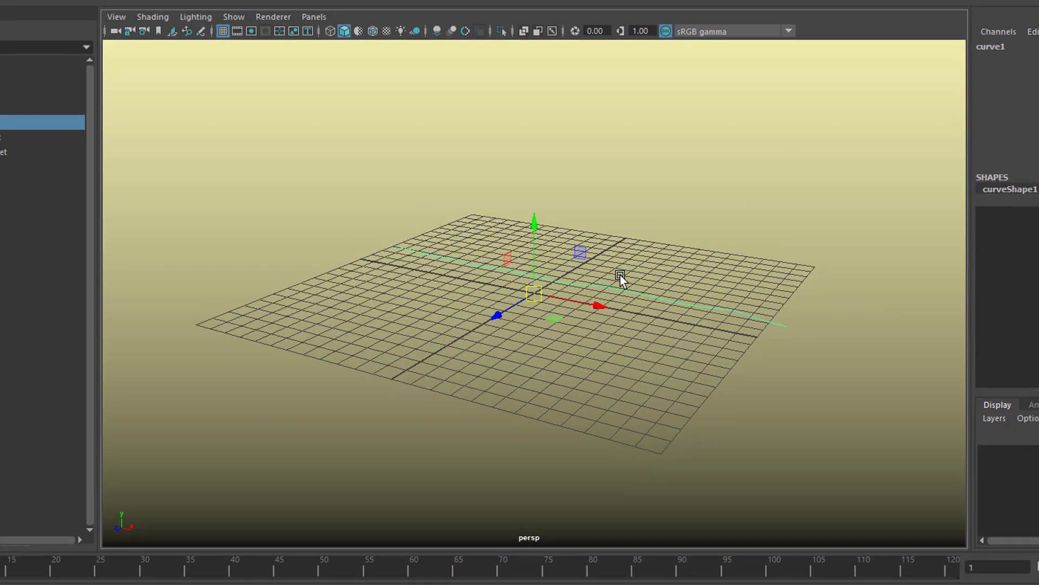
{"action": "left_click_drag", "start_coordinate": [534, 223], "coordinate": [554, 153]}
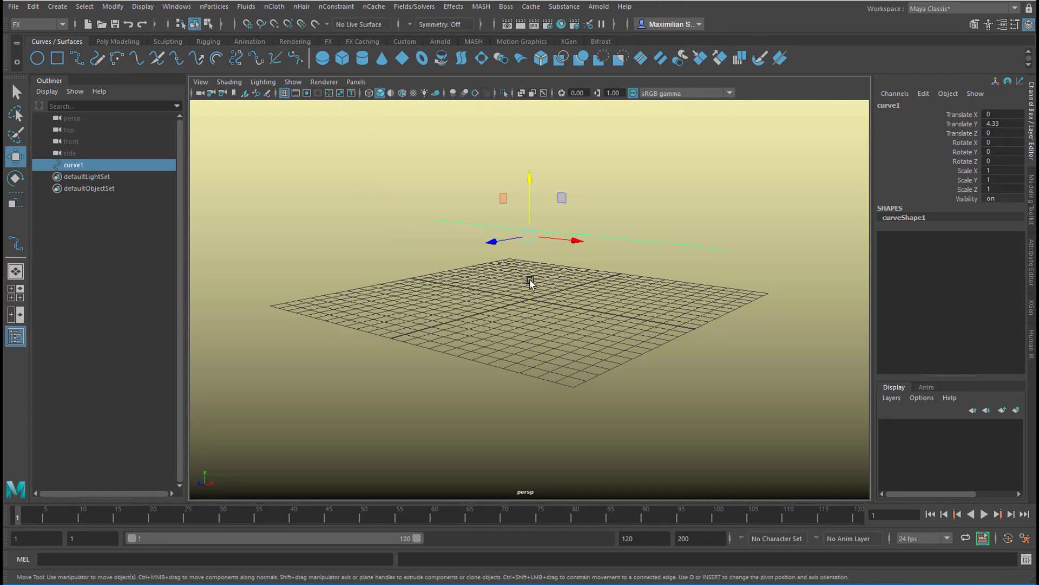
Make curve1 dynamic with nHair and set the playback end frame to 1000.
{"action": "left_click", "coordinate": [298, 8]}
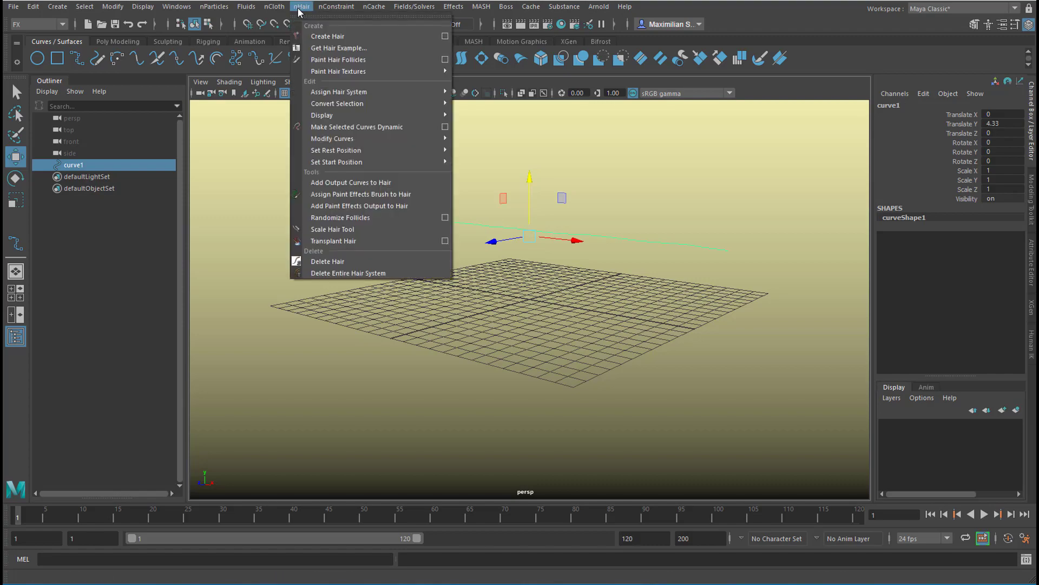
{"action": "left_click", "coordinate": [401, 132]}
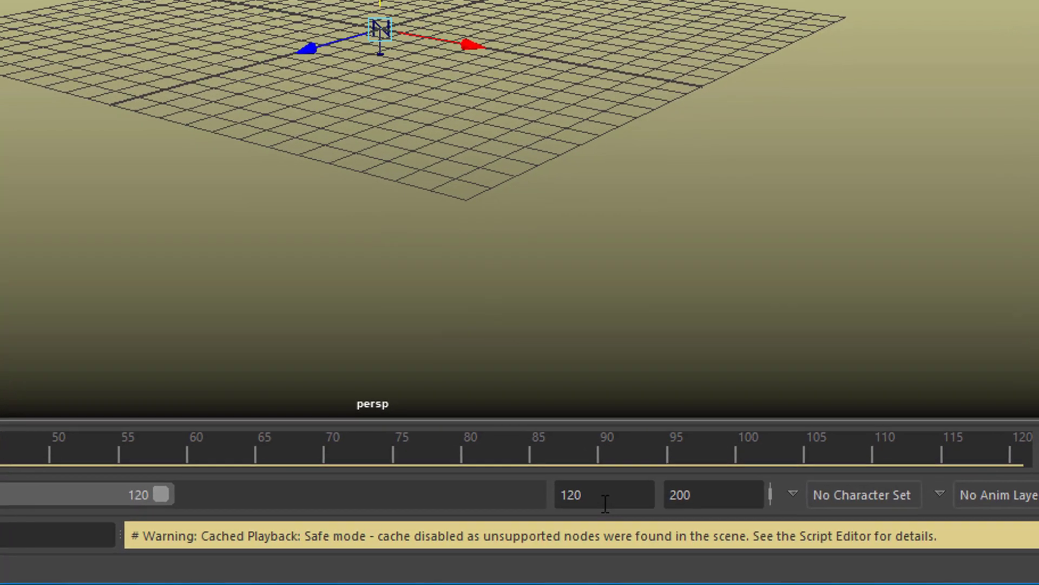
{"action": "double_click", "coordinate": [613, 509]}
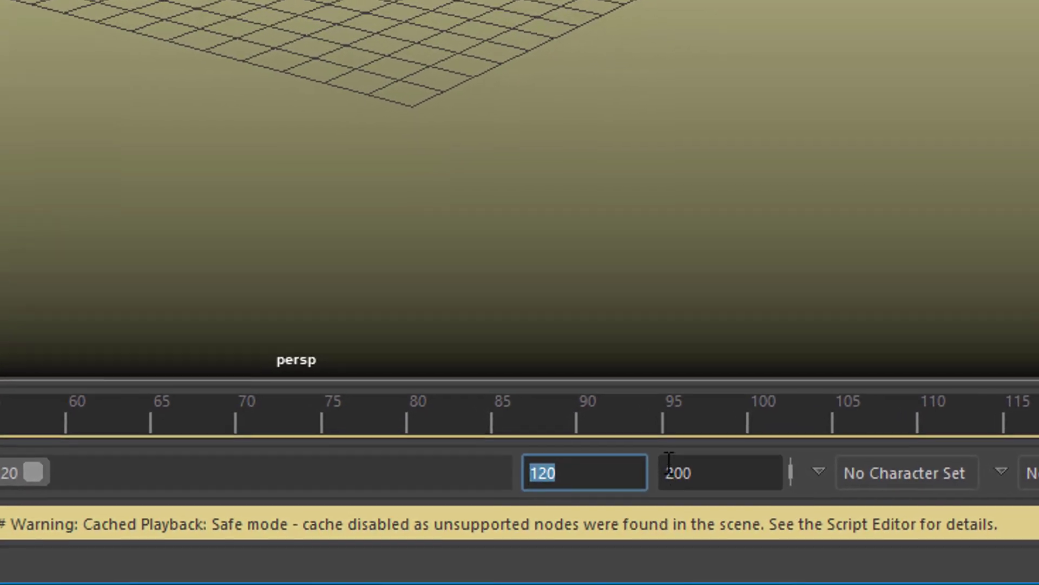
{"action": "type", "text": "1000"}
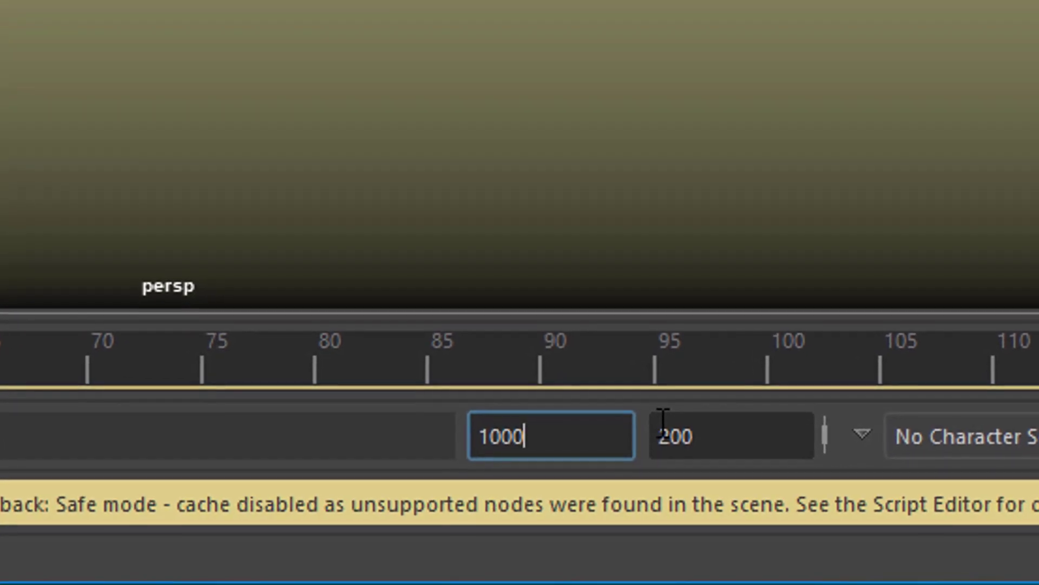
{"action": "key", "text": "Return"}
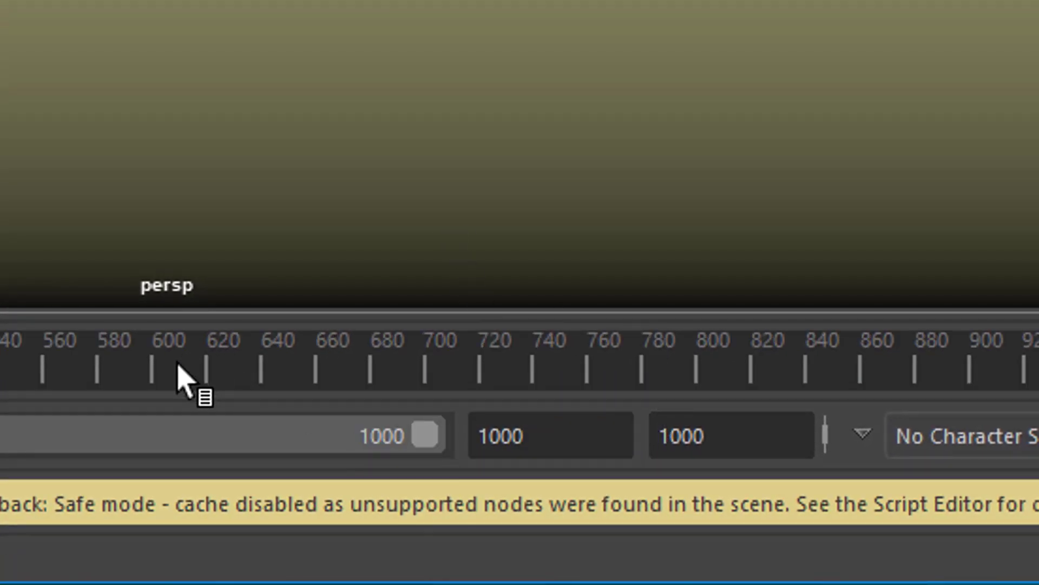
Set playback speed to Play Every Frame, Max Real-time and play the hair simulation.
{"action": "right_click", "coordinate": [146, 371]}
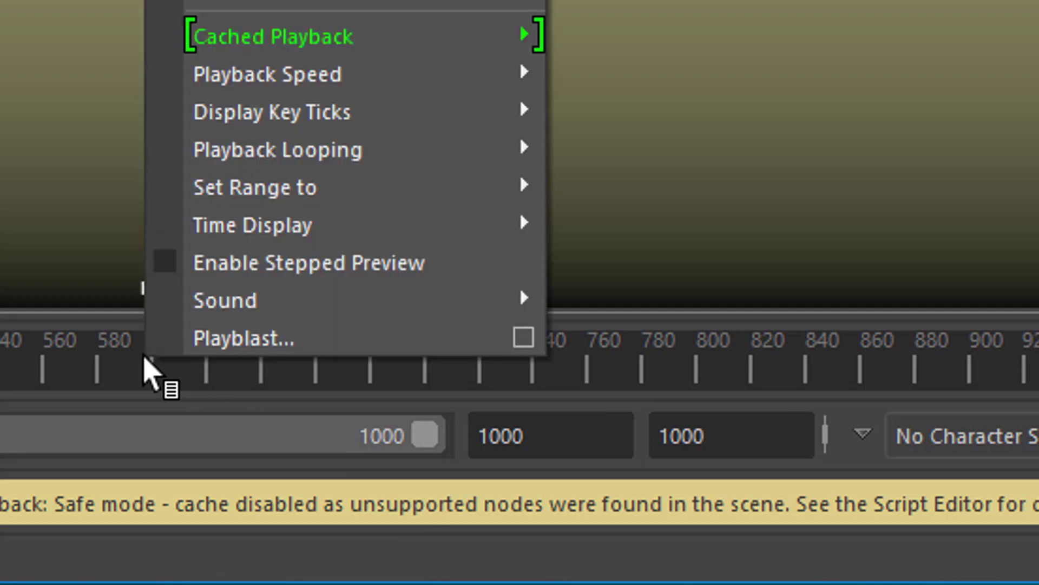
{"action": "mouse_move", "coordinate": [279, 87]}
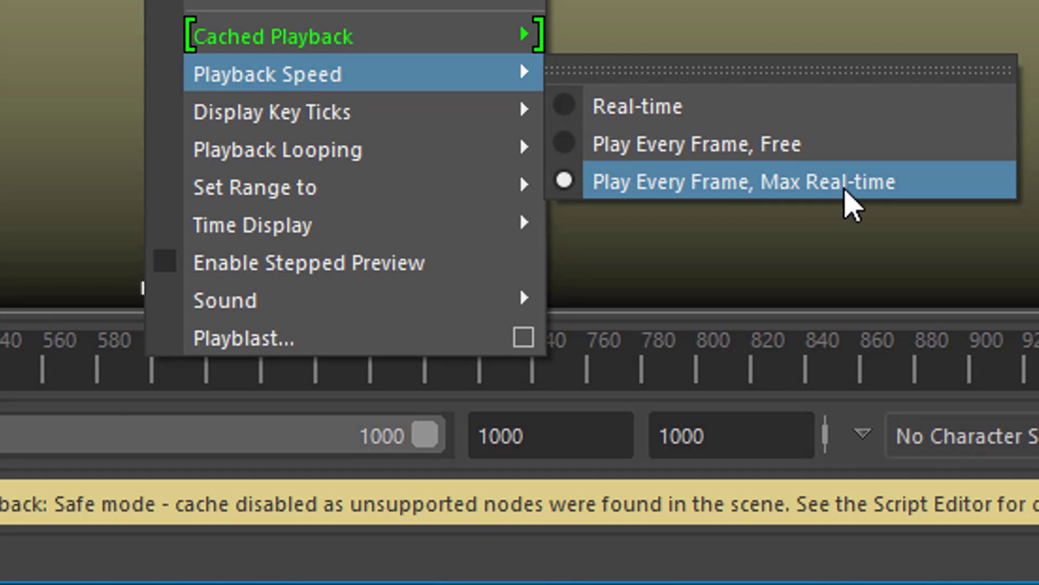
{"action": "left_click", "coordinate": [846, 184]}
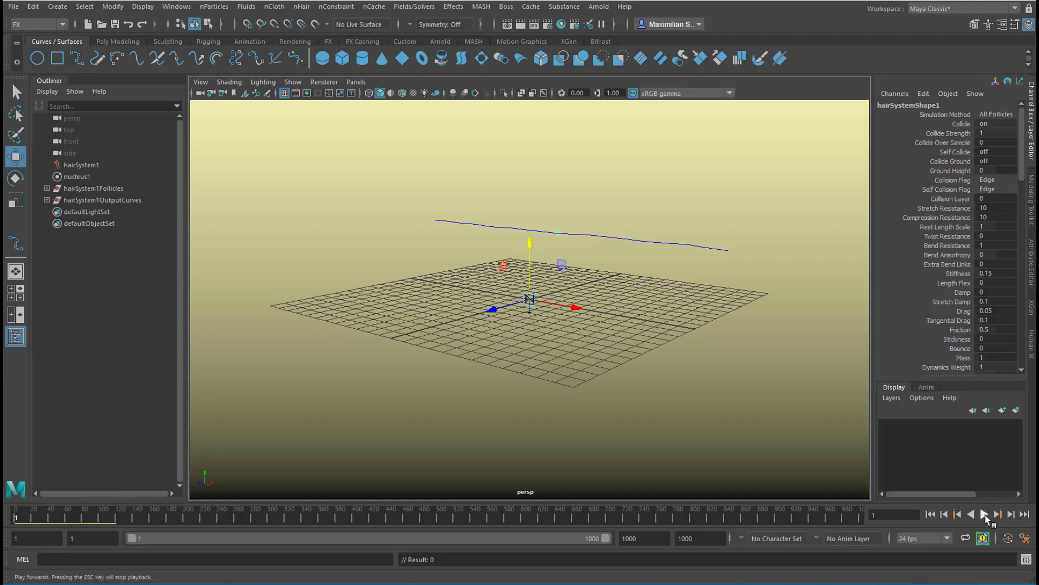
{"action": "left_click", "coordinate": [985, 514]}
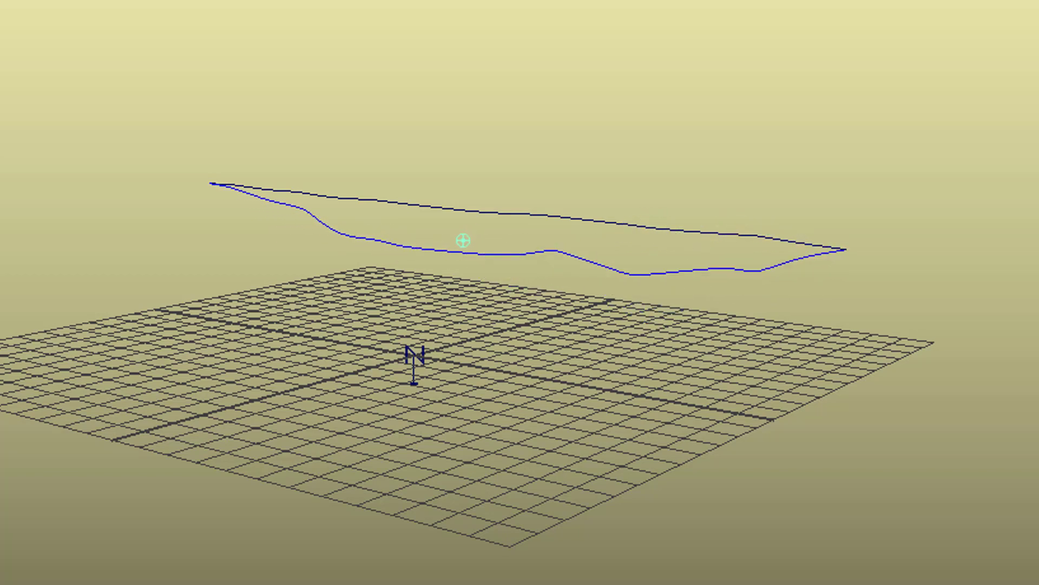
Select the simulated hair output curve to show its 17 spans, degree 3, Open form.
{"action": "left_click", "coordinate": [414, 356]}
{"action": "left_click_drag", "start_coordinate": [520, 292], "coordinate": [580, 282], "text": "alt"}
{"action": "left_click_drag", "start_coordinate": [628, 582], "coordinate": [417, 570], "text": "alt"}
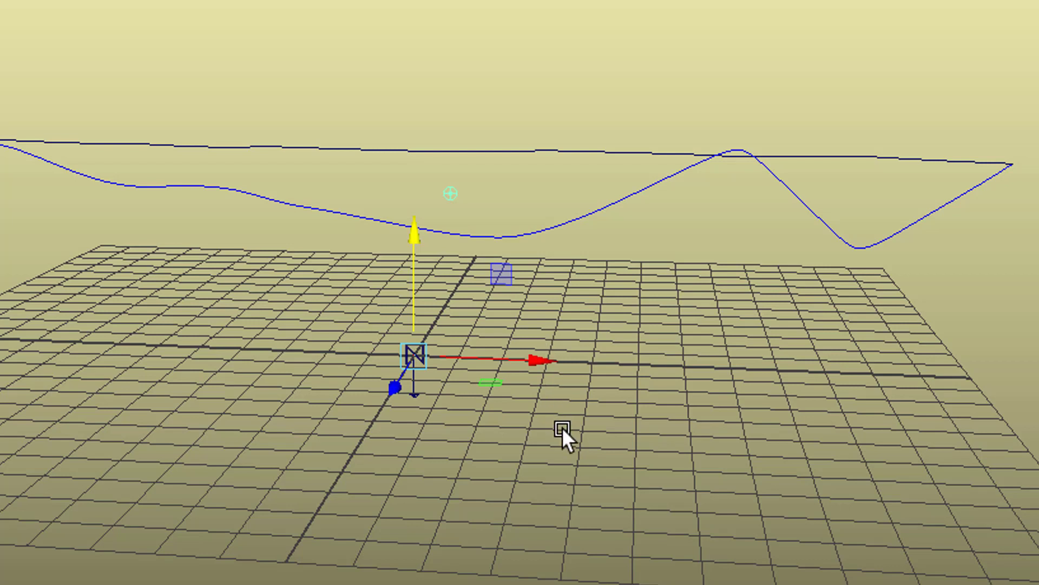
{"action": "left_click", "coordinate": [859, 226]}
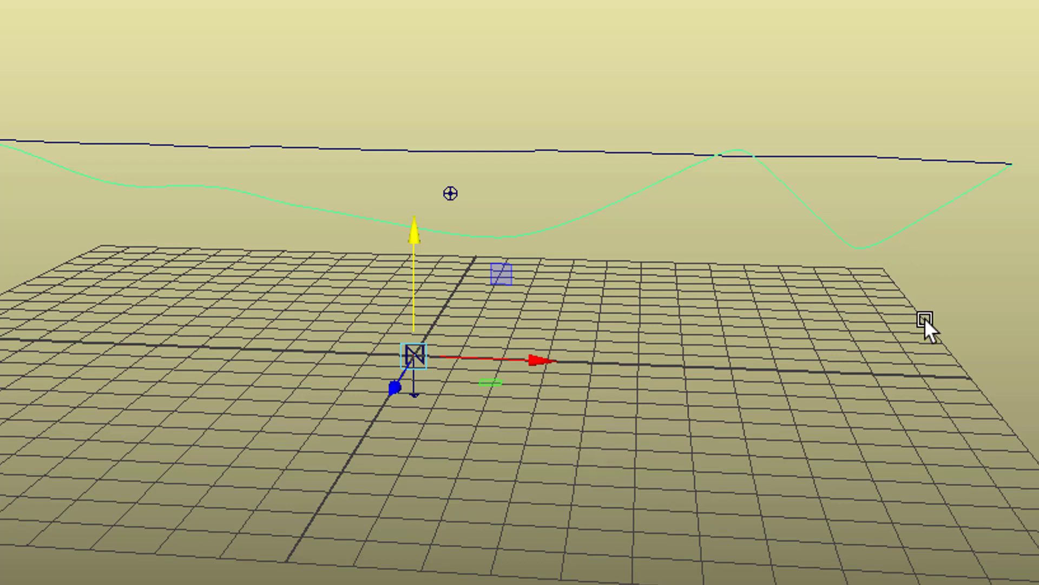
{"action": "middle_click_drag", "start_coordinate": [939, 350], "coordinate": [760, 385], "text": "alt"}
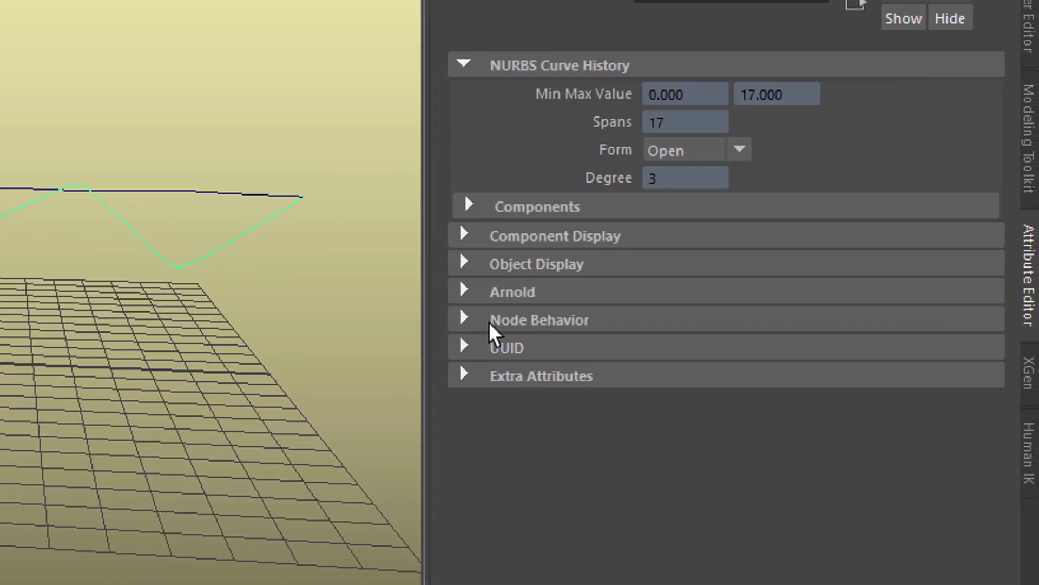
Expand the curve shape's Arnold section and enable Render Curve with width 0.183.
{"action": "left_click", "coordinate": [476, 292]}
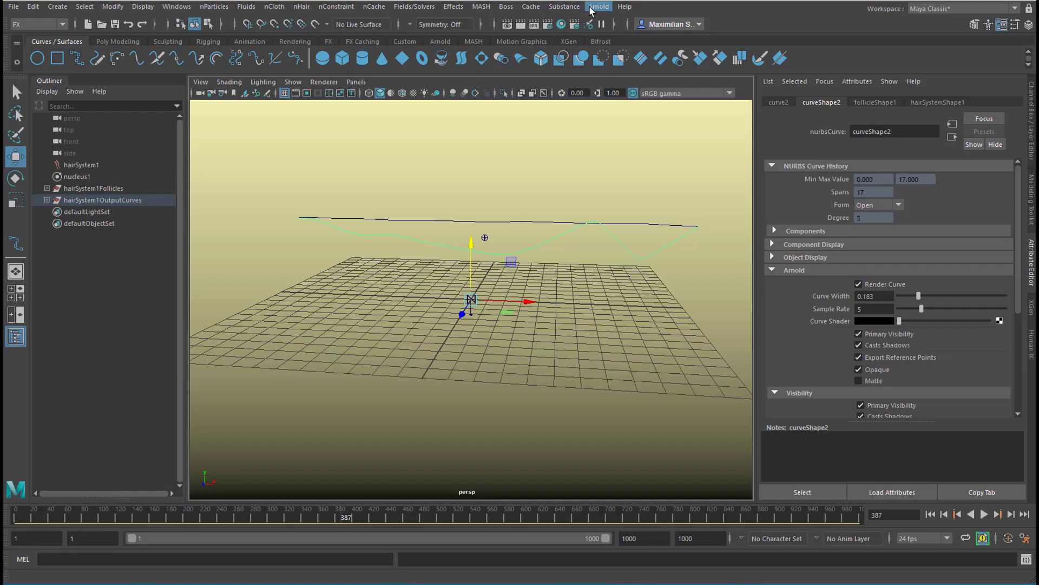
{"action": "left_click", "coordinate": [599, 7]}
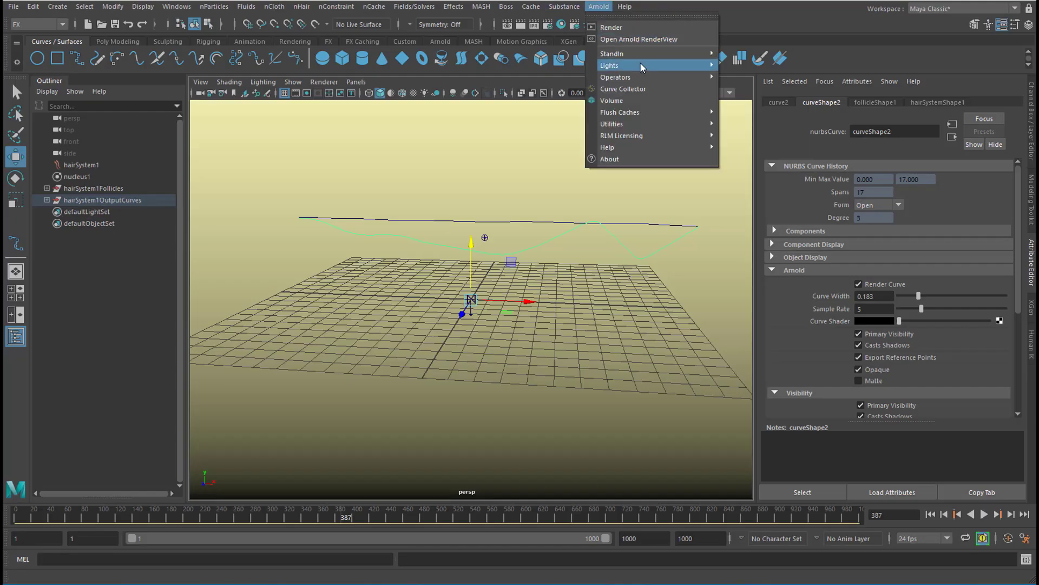
Add an Arnold skydome light, preview the curve with the Arnold renderer, then return to Viewport 2.0.
{"action": "mouse_move", "coordinate": [643, 67]}
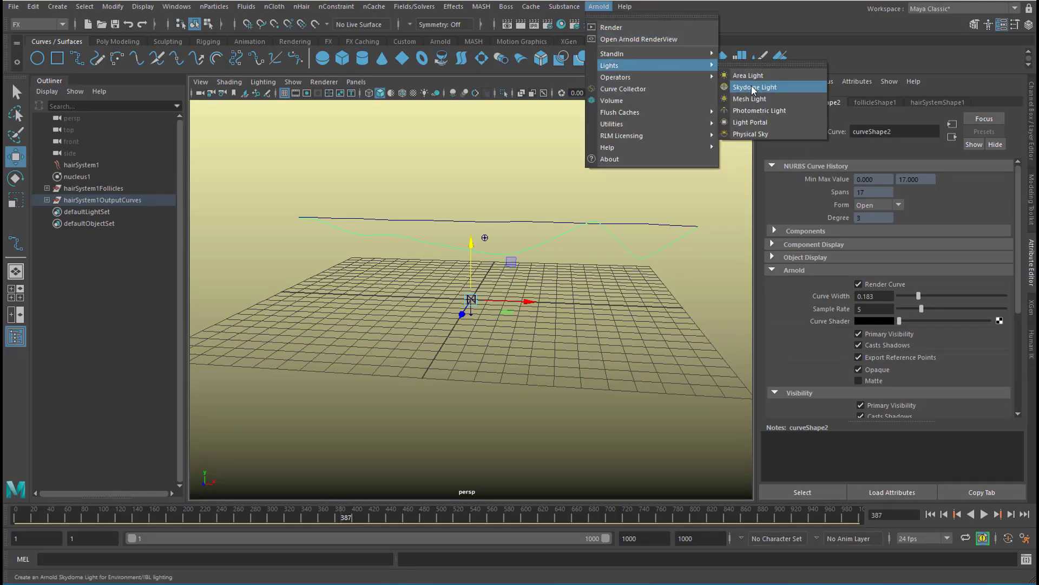
{"action": "left_click", "coordinate": [755, 87]}
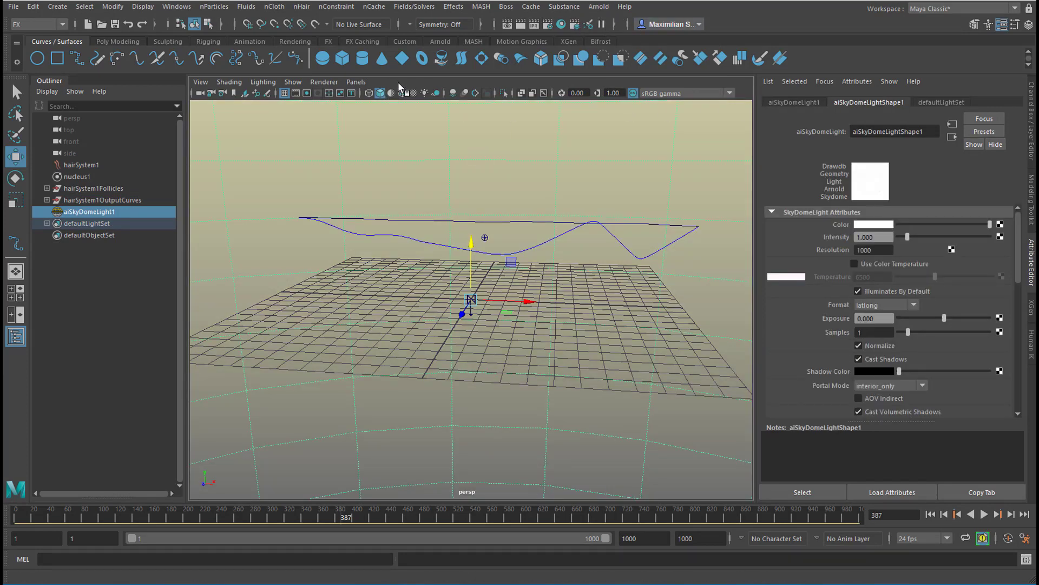
{"action": "left_click", "coordinate": [325, 82]}
{"action": "left_click", "coordinate": [348, 109]}
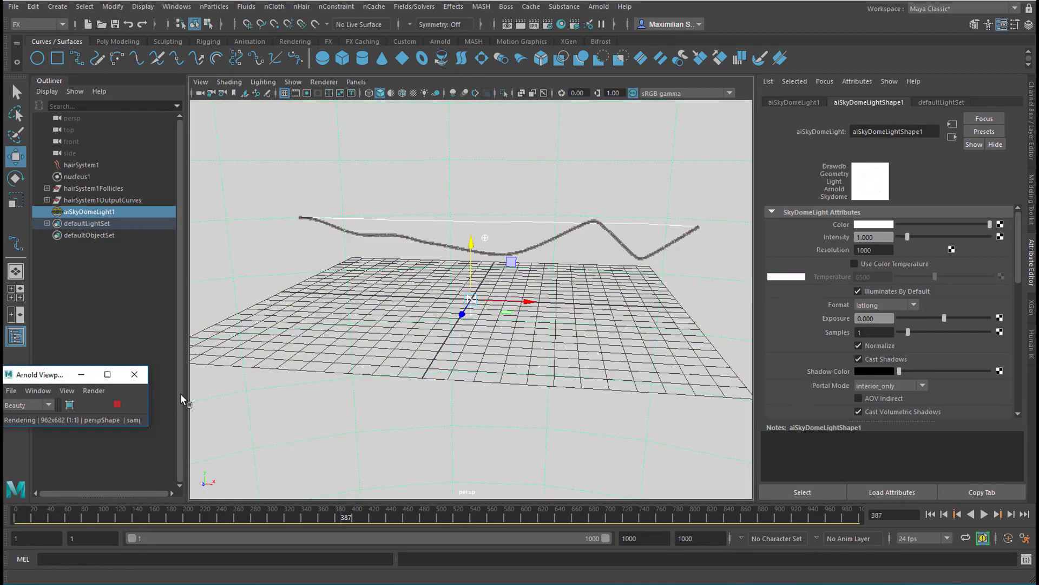
{"action": "left_click", "coordinate": [134, 374]}
{"action": "left_click_drag", "start_coordinate": [498, 295], "coordinate": [505, 349], "text": "alt"}
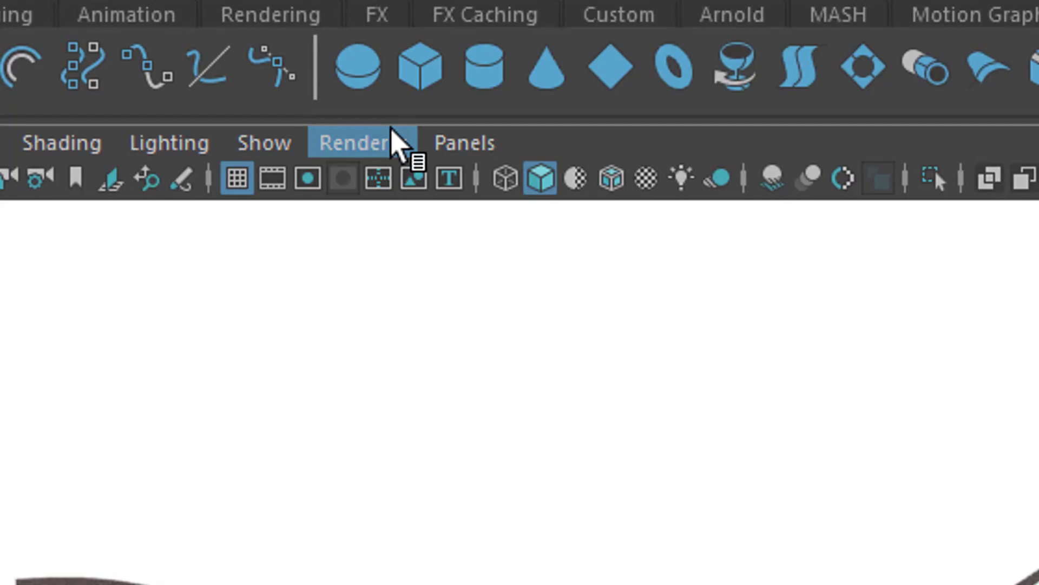
{"action": "left_click", "coordinate": [334, 81]}
{"action": "left_click", "coordinate": [334, 104]}
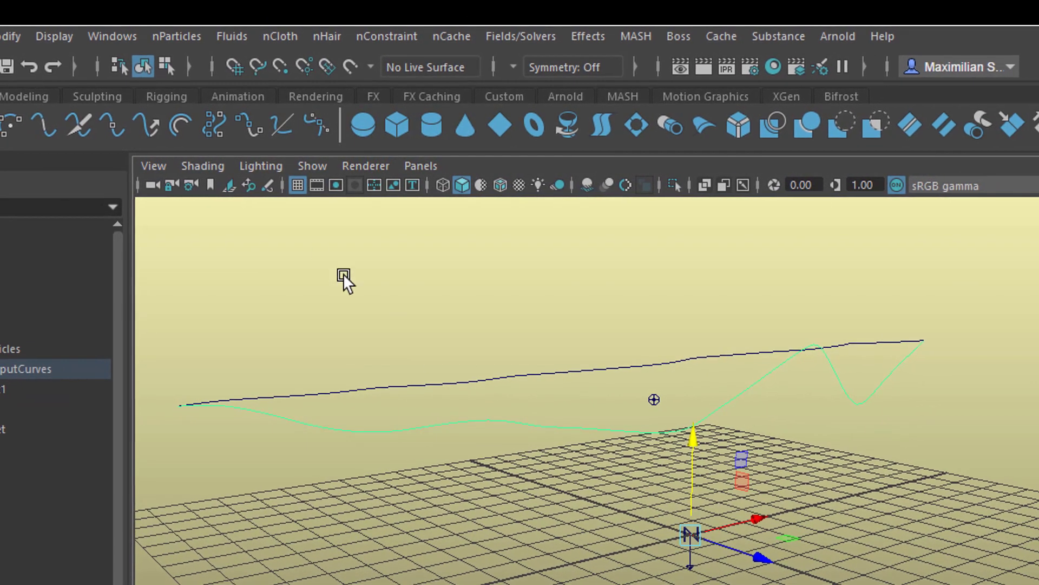
Emit nParticles from the curve at 100 per second and replay from frame 1.
{"action": "left_click", "coordinate": [176, 39]}
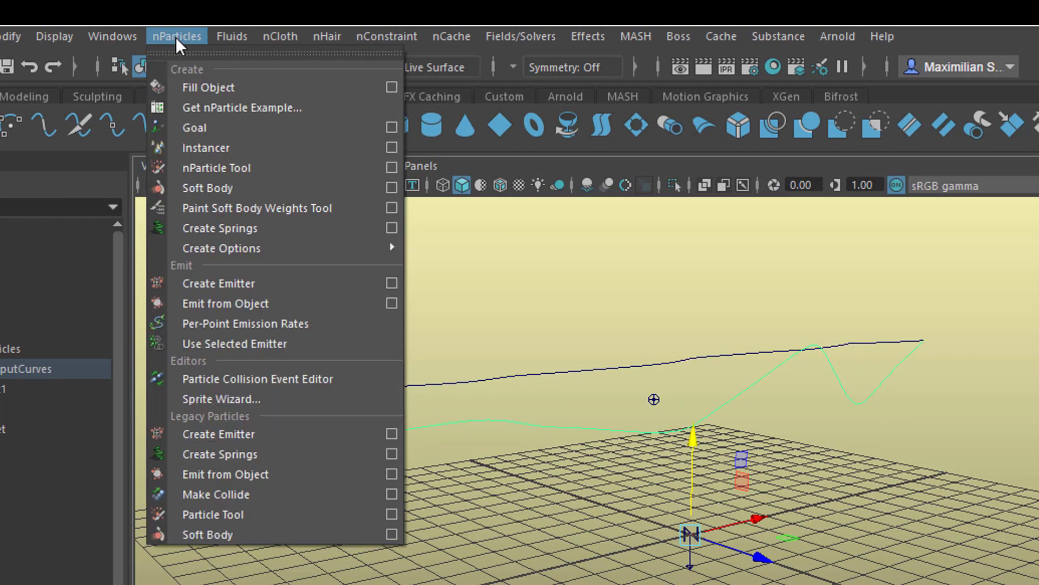
{"action": "left_click", "coordinate": [175, 37]}
{"action": "left_click", "coordinate": [332, 36]}
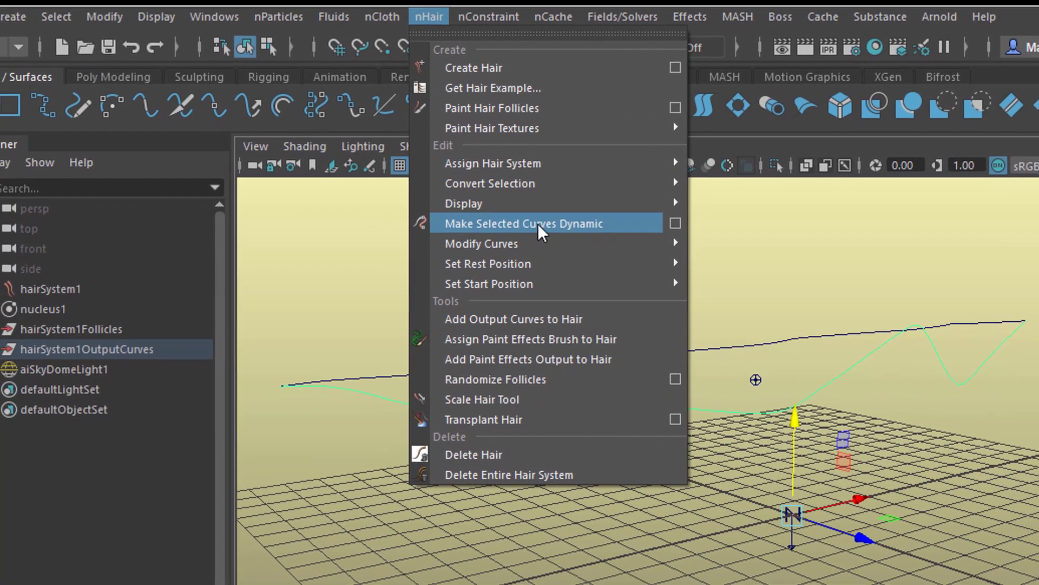
{"action": "mouse_move", "coordinate": [291, 14]}
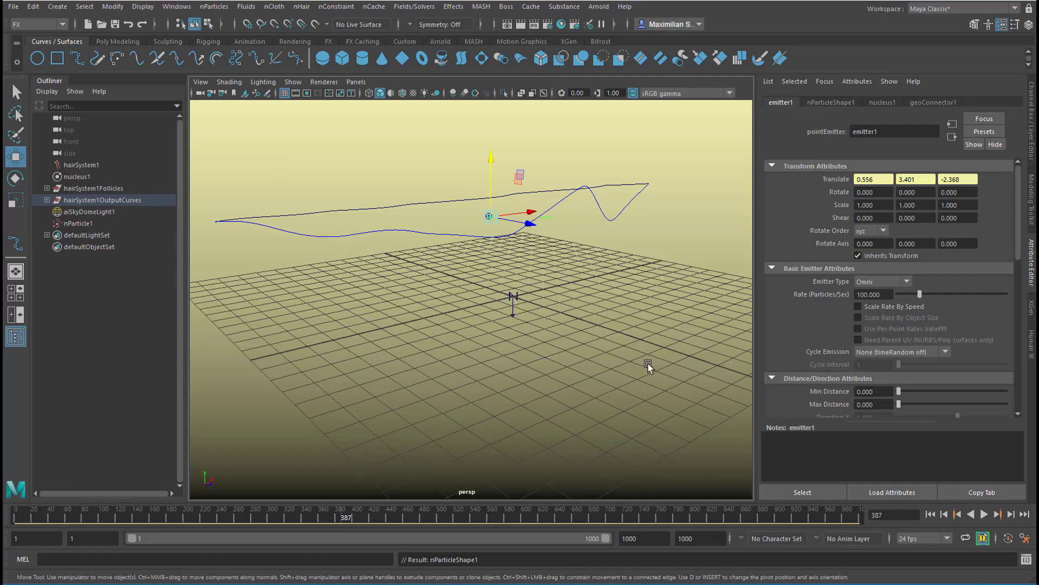
{"action": "left_click", "coordinate": [929, 515]}
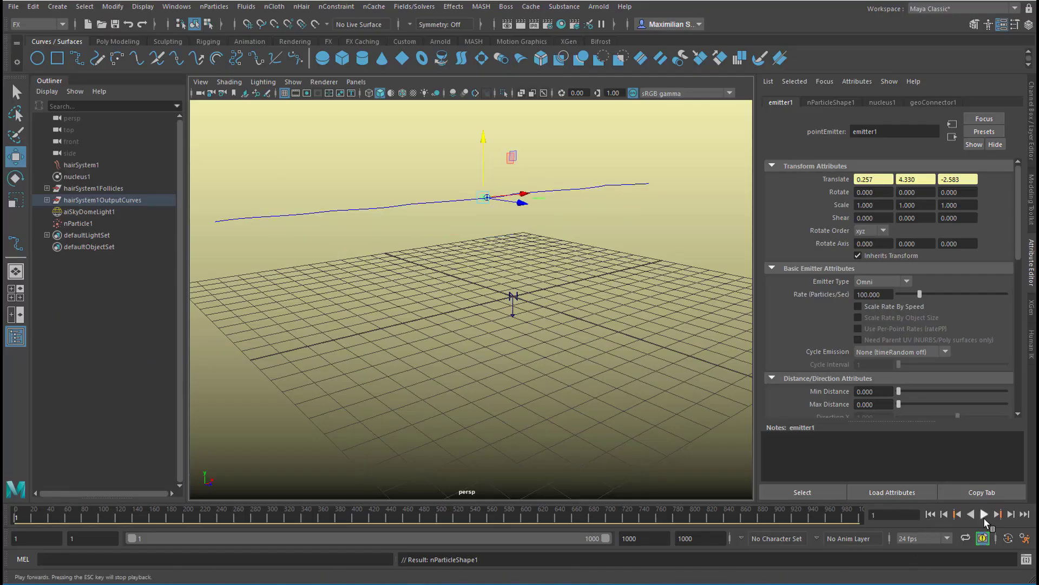